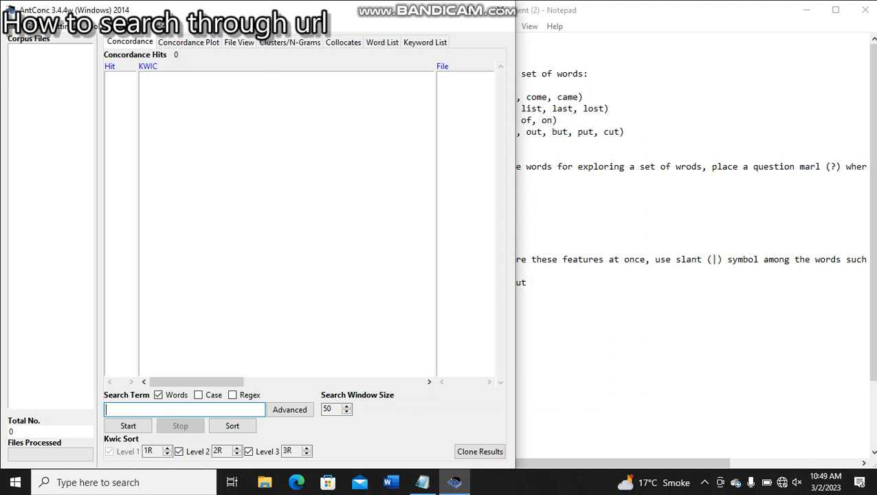
# Step: Move the Notepad window beside AntConc and browse the file-opening dialog to Pak Diachronic Corpus > Combined Corpus > PakDiaCorp_Revised_Old MD Analysis > Editorials_Old MD_Nini
pyautogui.moveTo(583, 9); pyautogui.dragTo(876, 10)
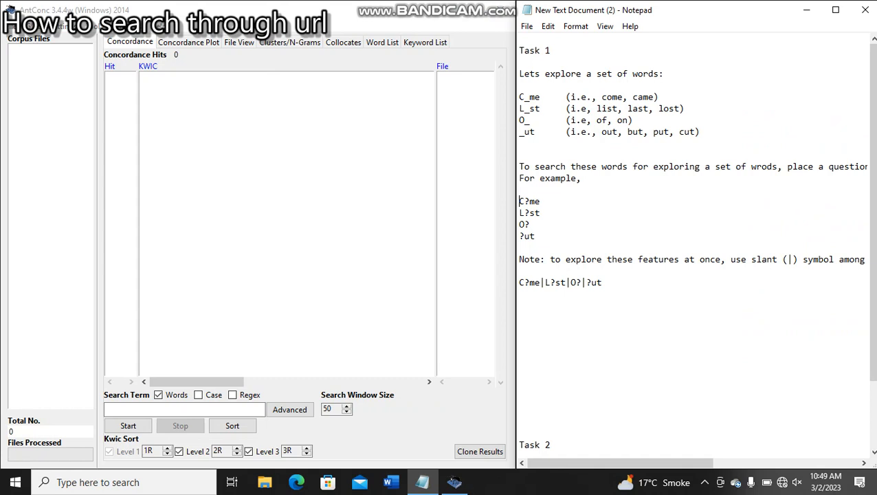
pyautogui.click(12, 26)
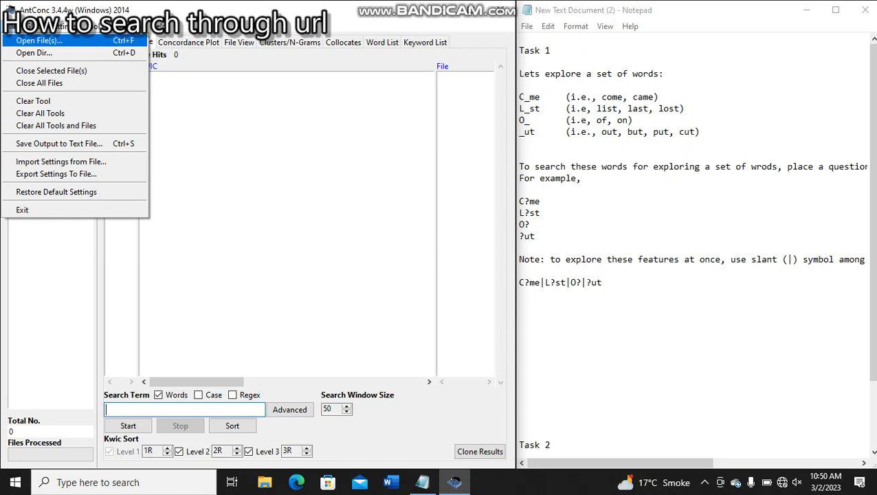
pyautogui.click(39, 40)
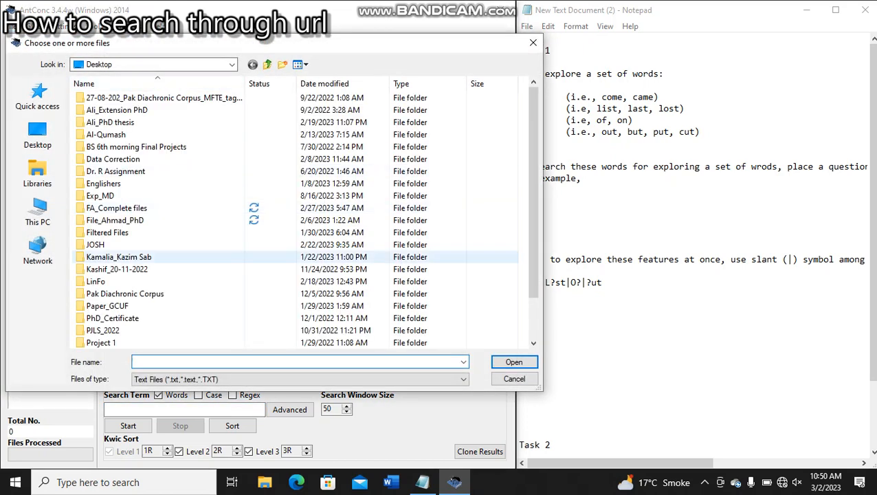
pyautogui.click(120, 293)
pyautogui.doubleClick(120, 294)
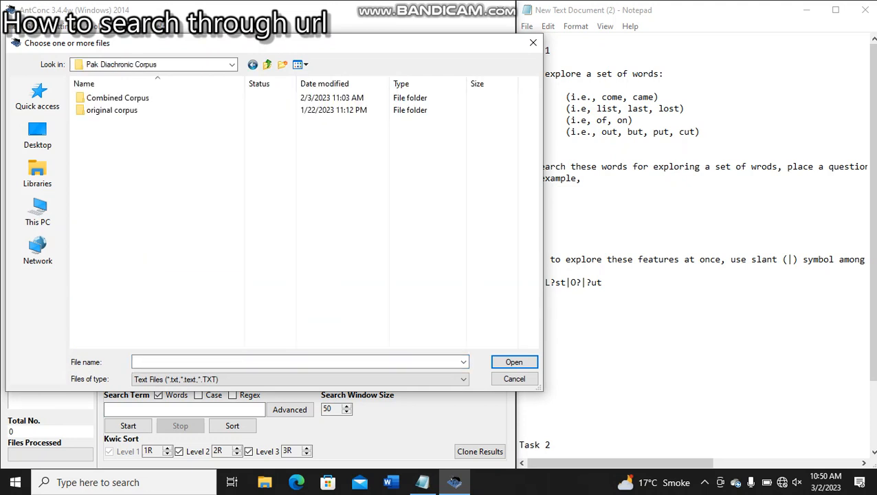
pyautogui.doubleClick(117, 98)
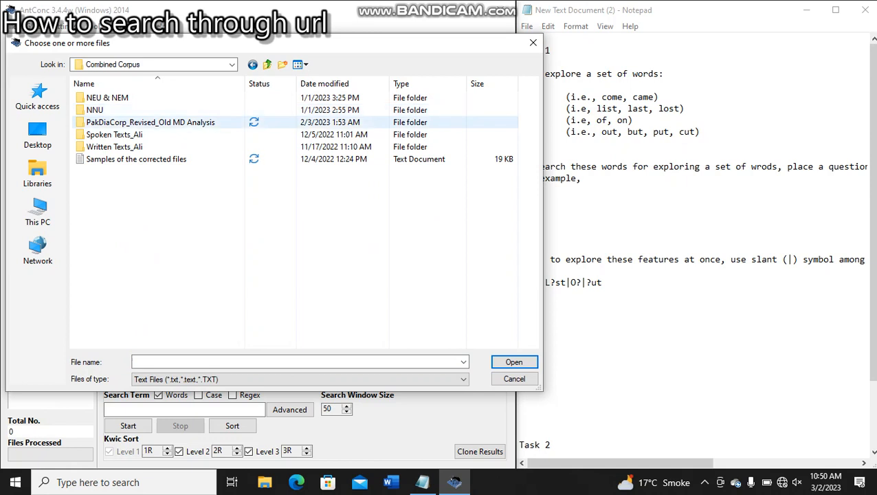
pyautogui.doubleClick(150, 121)
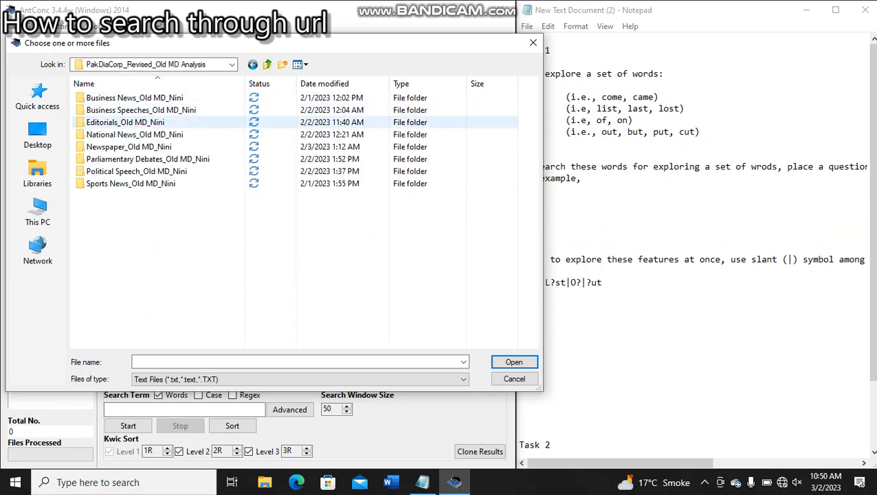
pyautogui.doubleClick(125, 122)
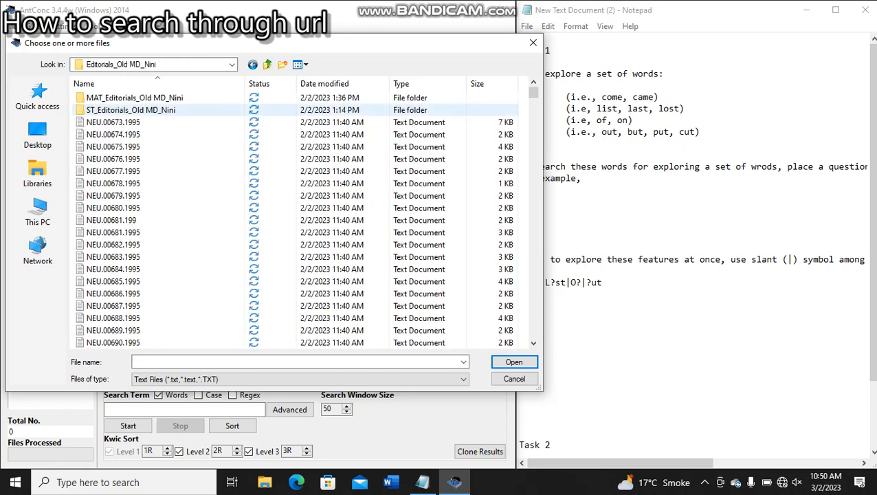
# Step: Select the text files NEU.00673.1995 through NEU.00707.1995 and load them as corpus files
pyautogui.click(131, 110)
pyautogui.press('Down')
pyautogui.hotkey('shift', 'Down')
pyautogui.hotkey('shift', 'Down')
pyautogui.hotkey('shift', 'Down')
pyautogui.hotkey('shift', 'Down')
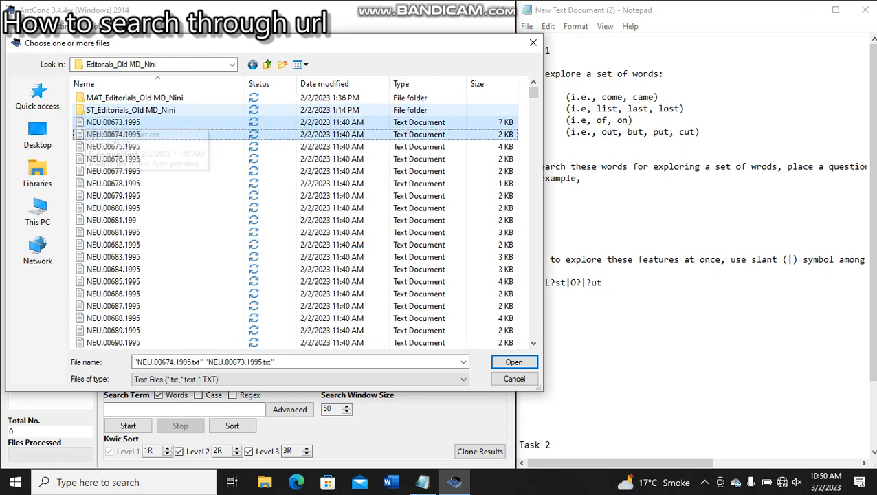
pyautogui.hotkey('shift', 'Up')
pyautogui.hotkey('shift', 'Up')
pyautogui.hotkey('shift', 'Up')
pyautogui.hotkey('shift', 'Up')
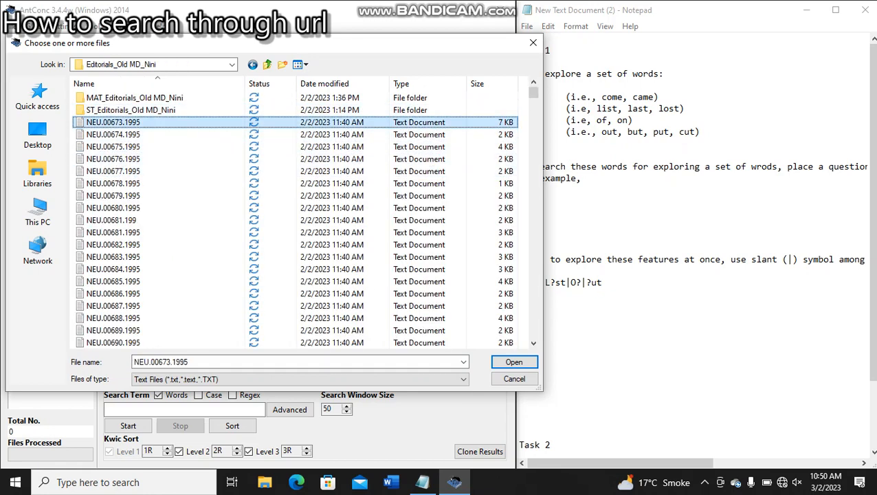
pyautogui.hotkey('shift', 'Down')
pyautogui.hotkey('shift', 'Down')
pyautogui.hotkey('shift', 'Down')
pyautogui.hotkey('shift', 'Down')
pyautogui.hotkey('shift', 'Down')
pyautogui.hotkey('shift', 'Down')
pyautogui.hotkey('shift', 'Down')
pyautogui.hotkey('shift', 'Down')
pyautogui.hotkey('shift', 'Down')
pyautogui.hotkey('shift', 'Down')
pyautogui.hotkey('shift', 'Down')
pyautogui.hotkey('shift', 'Down')
pyautogui.hotkey('shift', 'Down')
pyautogui.hotkey('shift', 'Down')
pyautogui.hotkey('shift', 'Down')
pyautogui.hotkey('shift', 'Down')
pyautogui.hotkey('shift', 'Down')
pyautogui.hotkey('shift', 'Down')
pyautogui.hotkey('shift', 'Down')
pyautogui.hotkey('shift', 'Down')
pyautogui.hotkey('shift', 'Down')
pyautogui.hotkey('shift', 'Down')
pyautogui.hotkey('shift', 'Down')
pyautogui.hotkey('shift', 'Down')
pyautogui.hotkey('shift', 'Down')
pyautogui.hotkey('shift', 'Down')
pyautogui.hotkey('shift', 'Down')
pyautogui.hotkey('shift', 'Down')
pyautogui.hotkey('shift', 'Down')
pyautogui.hotkey('shift', 'Down')
pyautogui.hotkey('shift', 'Down')
pyautogui.hotkey('shift', 'Down')
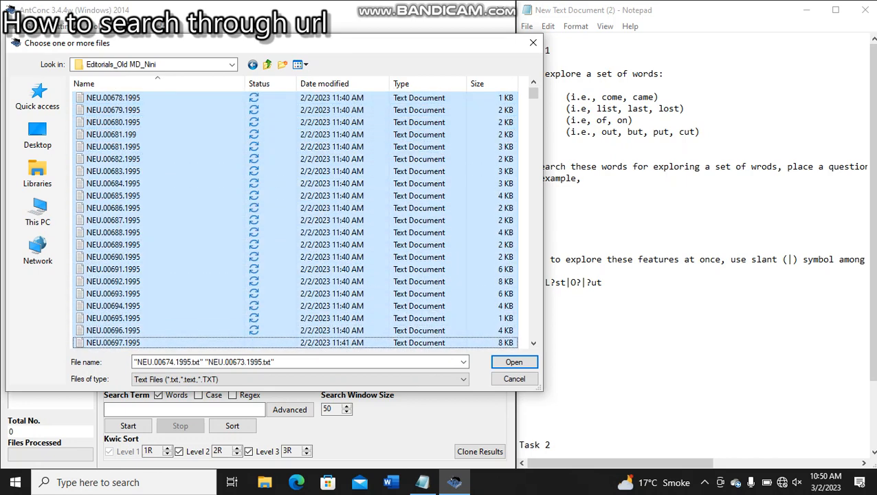
pyautogui.press('Down')
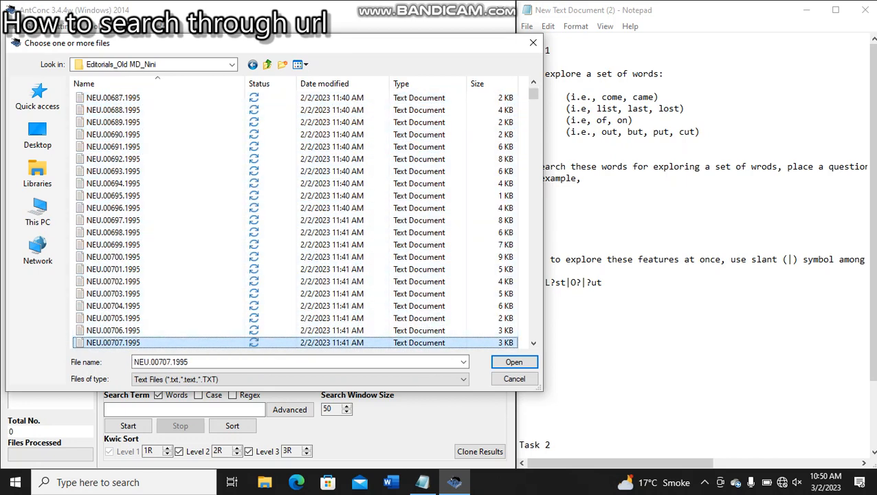
pyautogui.hotkey('shift', 'Up')
pyautogui.hotkey('shift', 'Up')
pyautogui.hotkey('shift', 'Up')
pyautogui.hotkey('shift', 'Up')
pyautogui.hotkey('shift', 'Up')
pyautogui.hotkey('shift', 'Up')
pyautogui.hotkey('shift', 'Up')
pyautogui.hotkey('shift', 'Up')
pyautogui.hotkey('shift', 'Up')
pyautogui.hotkey('shift', 'Up')
pyautogui.hotkey('shift', 'Up')
pyautogui.hotkey('shift', 'Up')
pyautogui.hotkey('shift', 'Up')
pyautogui.hotkey('shift', 'Up')
pyautogui.hotkey('shift', 'Up')
pyautogui.hotkey('shift', 'Up')
pyautogui.hotkey('shift', 'Up')
pyautogui.hotkey('shift', 'Up')
pyautogui.hotkey('shift', 'Up')
pyautogui.hotkey('shift', 'Up')
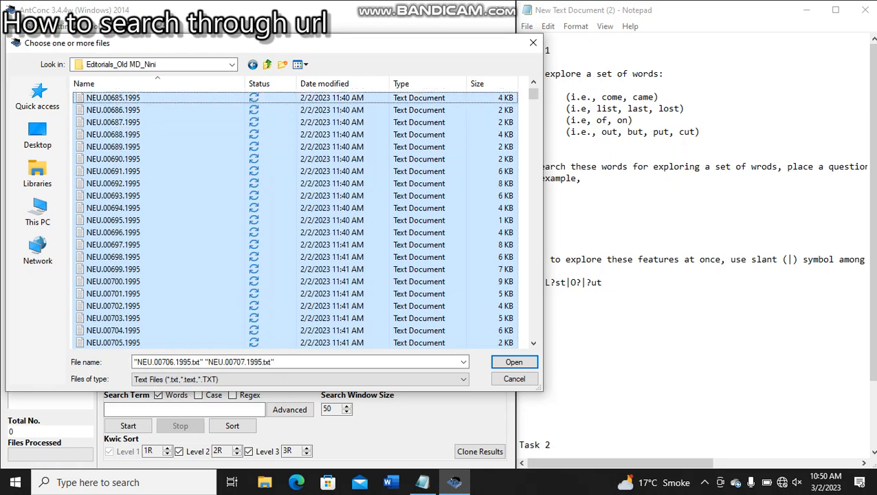
pyautogui.hotkey('shift', 'Up')
pyautogui.hotkey('shift', 'Up')
pyautogui.hotkey('shift', 'Up')
pyautogui.hotkey('shift', 'Up')
pyautogui.hotkey('shift', 'Up')
pyautogui.hotkey('shift', 'Up')
pyautogui.hotkey('shift', 'Up')
pyautogui.hotkey('shift', 'Up')
pyautogui.hotkey('shift', 'Up')
pyautogui.hotkey('shift', 'Up')
pyautogui.hotkey('shift', 'Up')
pyautogui.hotkey('shift', 'Up')
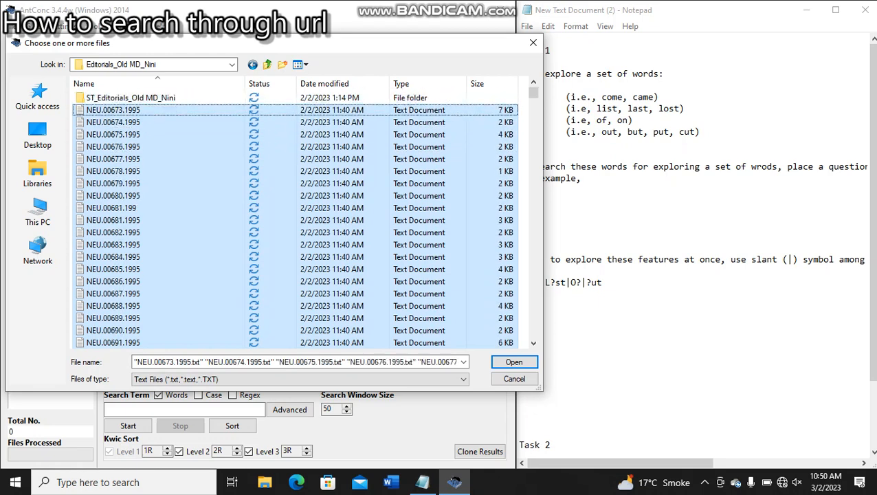
pyautogui.press('Return')
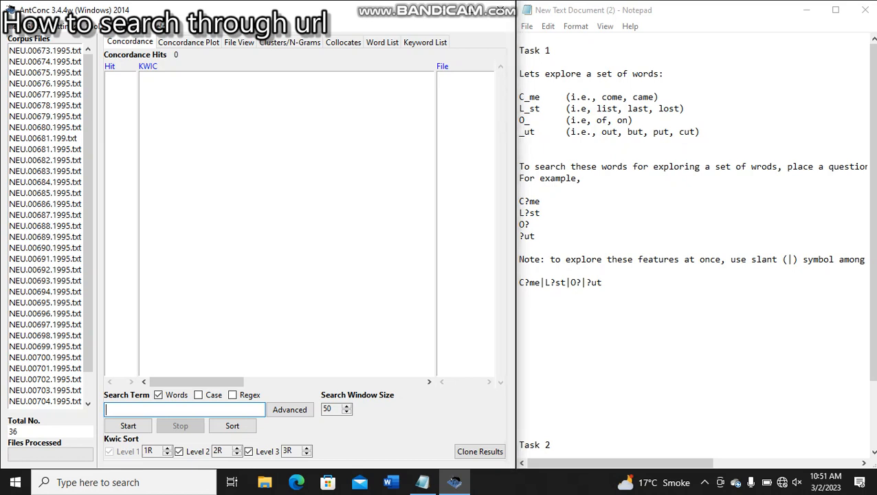
pyautogui.click(540, 97)
pyautogui.hotkey('shift', 'Left')
pyautogui.hotkey('shift', 'Left')
pyautogui.hotkey('shift', 'Left')
pyautogui.hotkey('shift', 'Left')
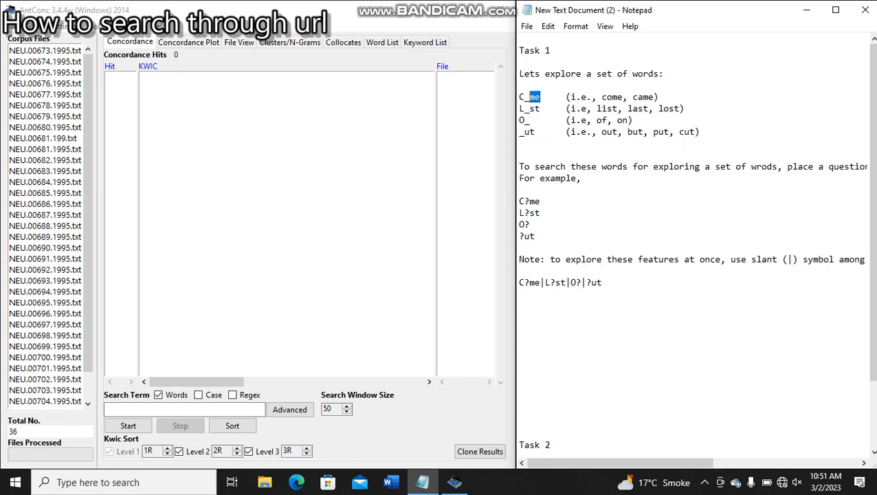
pyautogui.press('Right')
pyautogui.click(541, 201)
# Step: Widen the Notepad window and correct "question marl" to "question mark" in the Task 1 instruction
pyautogui.moveTo(515, 206)
pyautogui.mouseDown()
pyautogui.moveTo(466, 206)
pyautogui.moveTo(506, 207)
pyautogui.mouseUp()
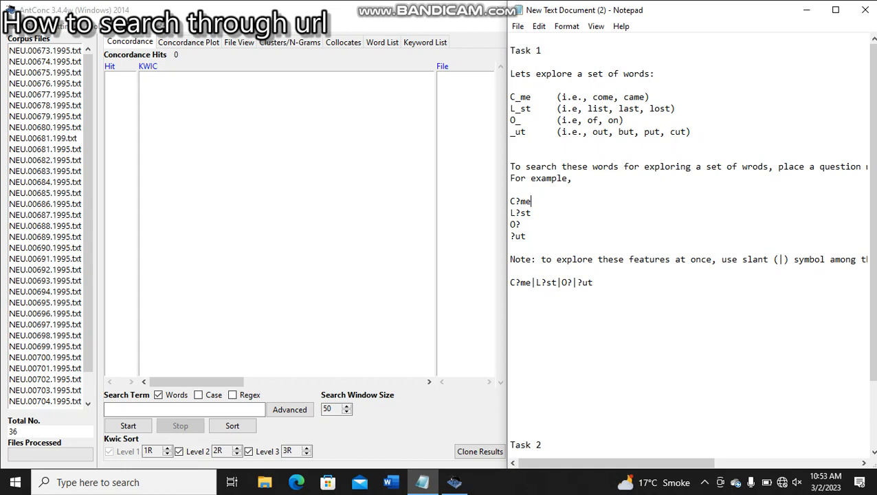
pyautogui.moveTo(508, 179); pyautogui.dragTo(270, 172)
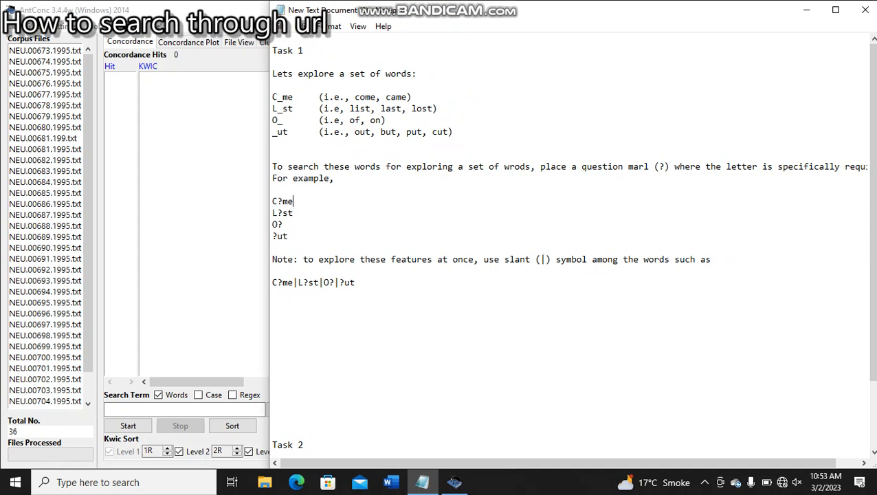
pyautogui.click(649, 167)
pyautogui.press('BackSpace')
pyautogui.write('k')
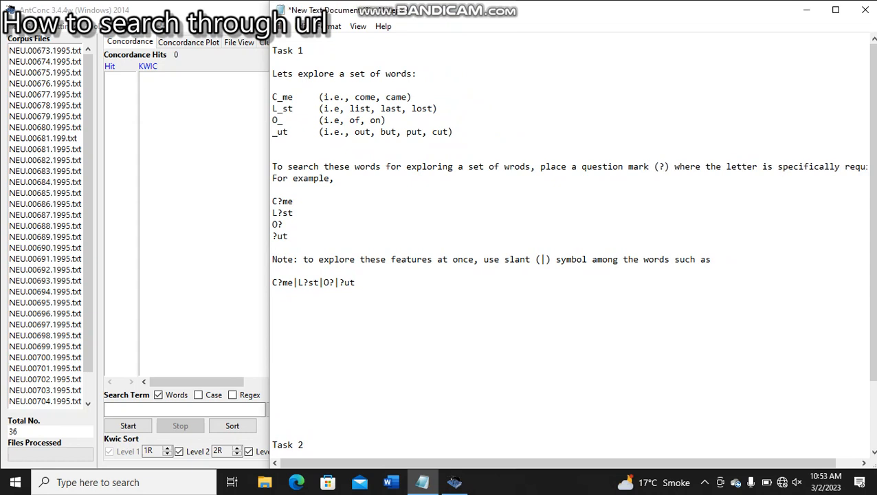
# Step: Read the rest of the instruction line about where to place the question mark
pyautogui.press('Right')
pyautogui.press('Right')
pyautogui.press('Right')
pyautogui.press('Right')
pyautogui.press('Right')
pyautogui.press('Right')
pyautogui.press('Right')
pyautogui.press('Right')
pyautogui.press('Right')
pyautogui.press('Right')
pyautogui.press('Right')
pyautogui.press('Right')
pyautogui.press('Right')
pyautogui.press('Right')
pyautogui.press('Right')
pyautogui.press('Right')
pyautogui.press('Right')
pyautogui.press('Right')
pyautogui.press('Right')
pyautogui.press('Right')
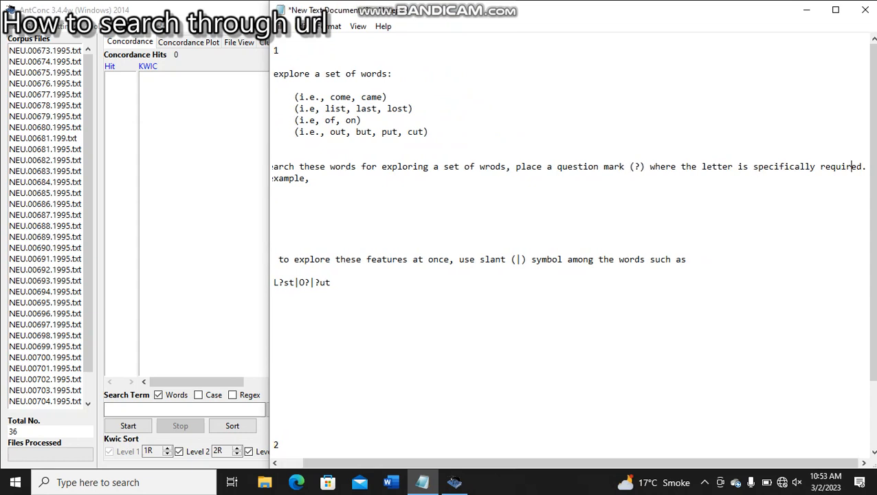
# Step: Copy the pattern C?me from the notes, run it as a Concordance search in AntConc and look through the hits
pyautogui.press('Down')
pyautogui.press('Down')
pyautogui.press('Down')
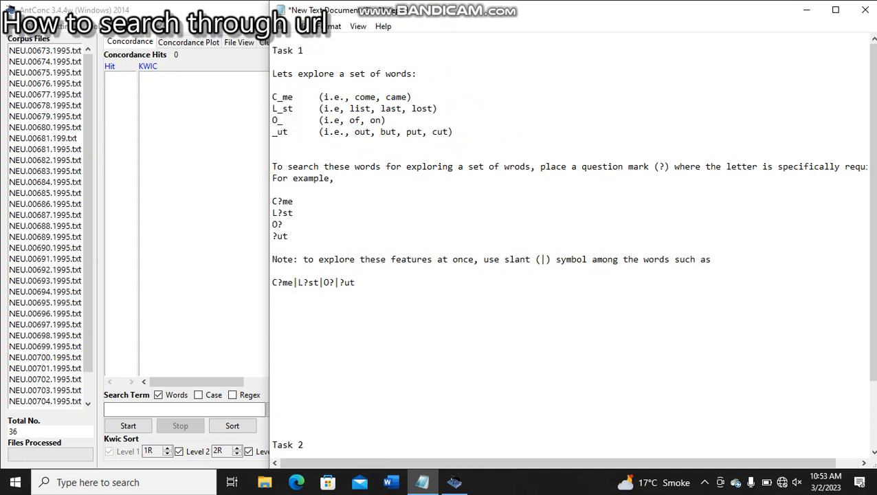
pyautogui.hotkey('shift', 'Right')
pyautogui.hotkey('shift', 'Right')
pyautogui.hotkey('shift', 'Right')
pyautogui.hotkey('shift', 'Right')
pyautogui.hotkey('ctrl', 'c')
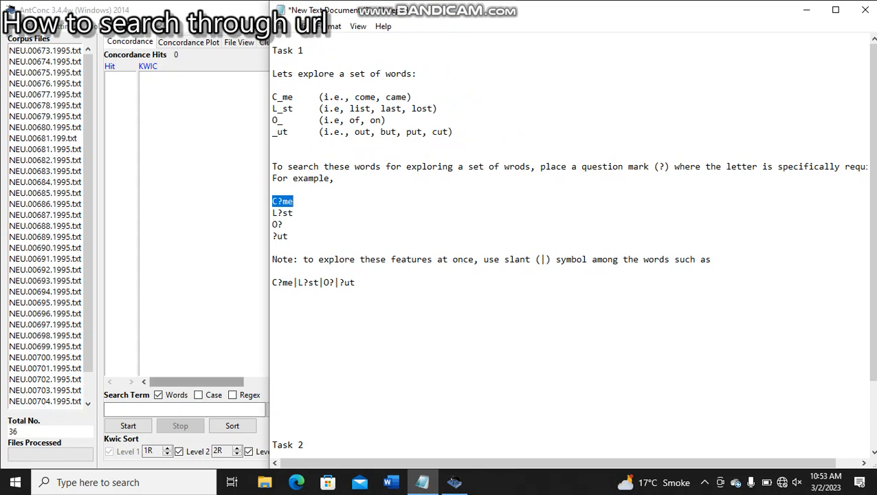
pyautogui.click(184, 409)
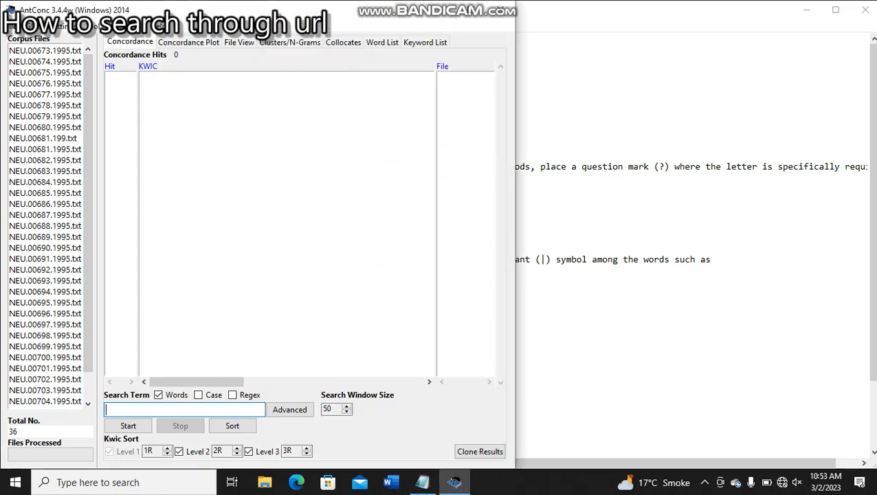
pyautogui.hotkey('ctrl', 'v')
pyautogui.press('Return')
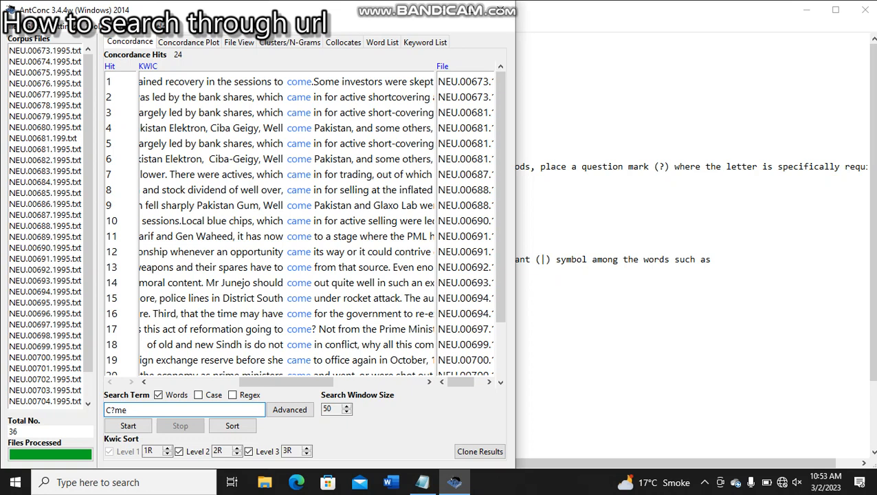
pyautogui.scroll(-2, 305, 224)
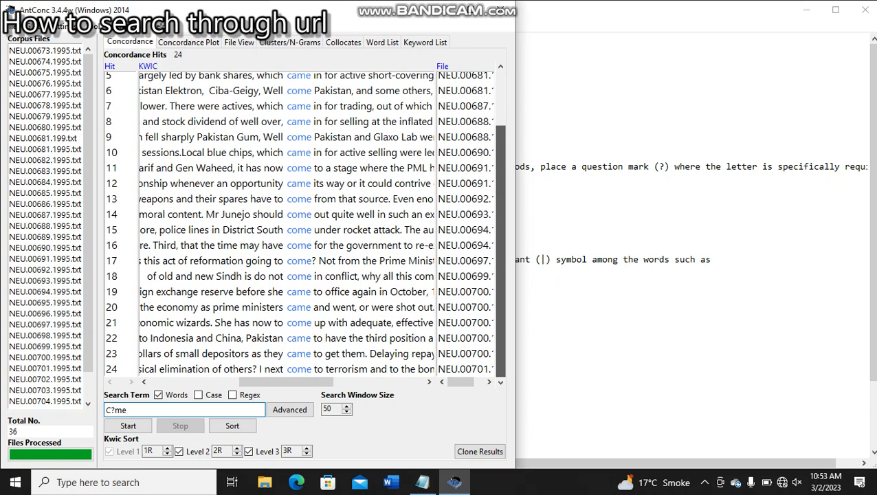
pyautogui.scroll(2, 305, 224)
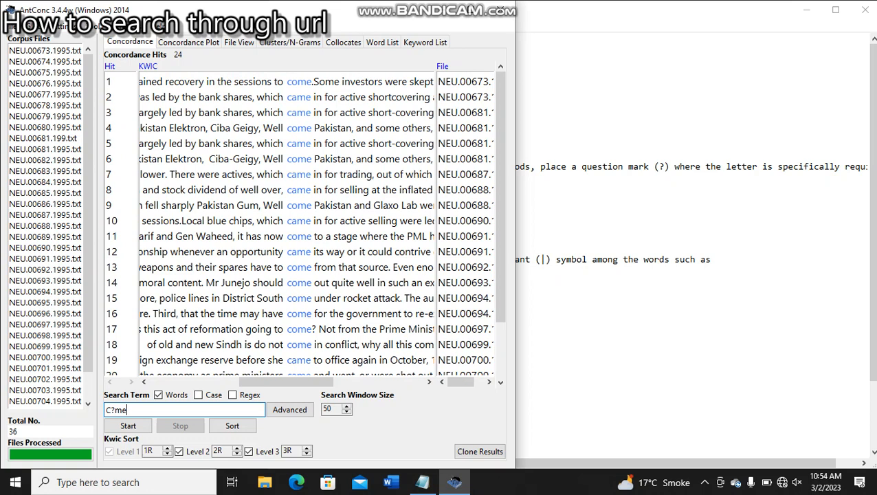
# Step: Run a Clusters/N-Grams search for C?me with minimum and maximum cluster size both set to 1
pyautogui.click(289, 42)
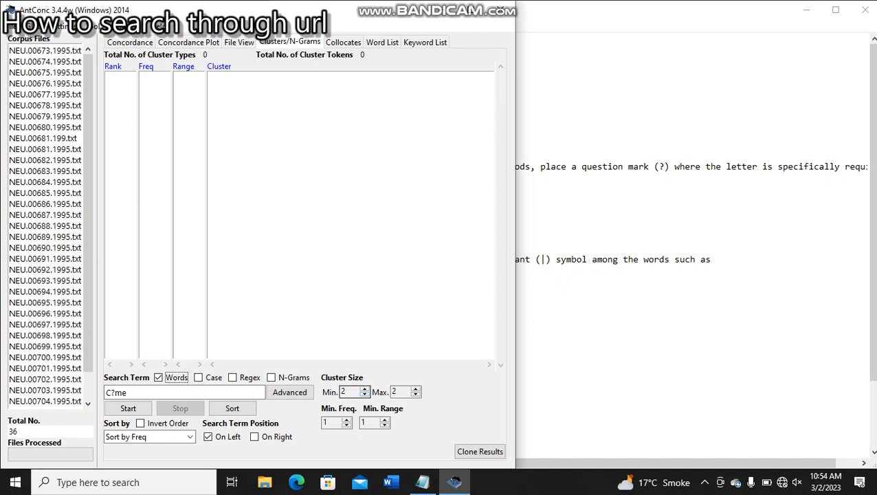
pyautogui.click(365, 395)
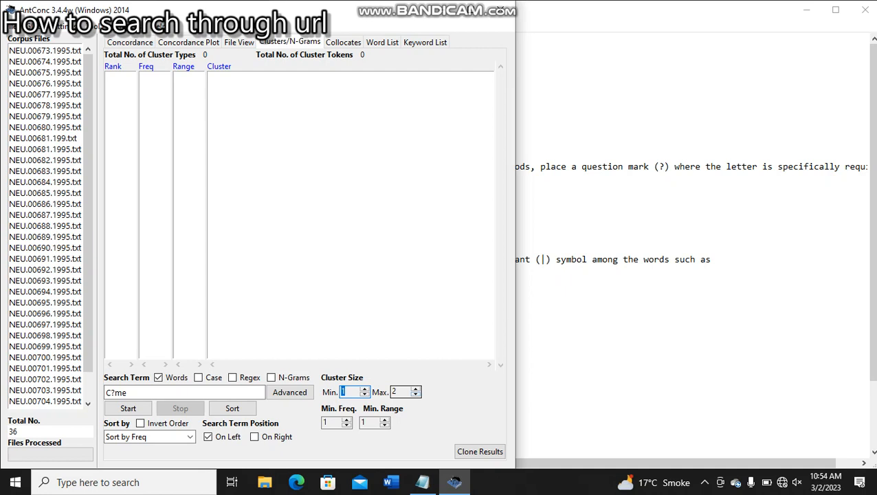
pyautogui.click(416, 395)
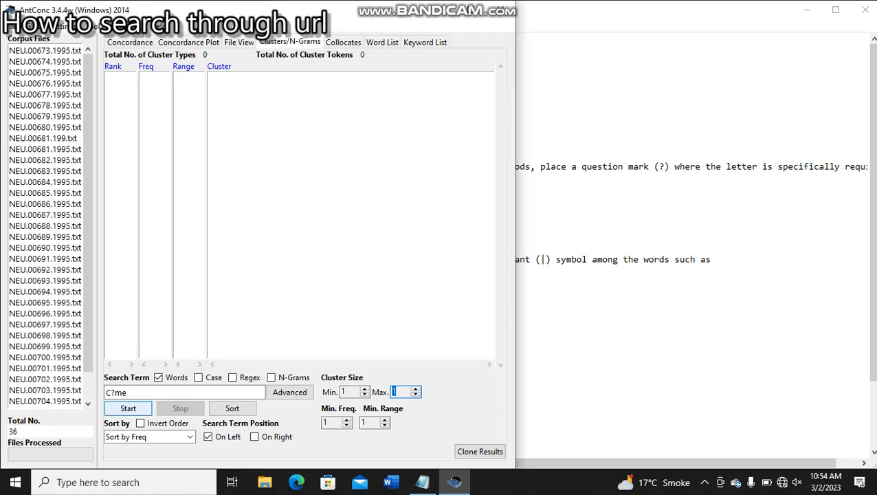
pyautogui.click(127, 408)
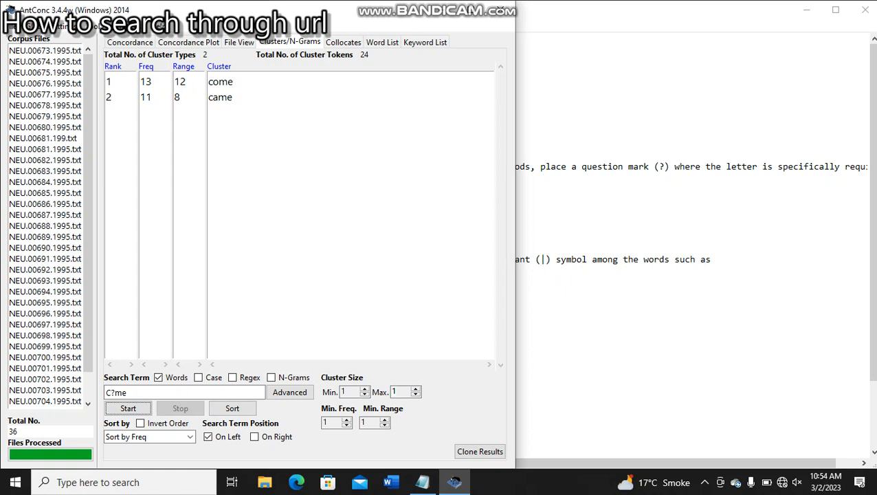
# Step: Copy the pattern L?st from the Notepad notes and run it as the cluster search term in AntConc, replacing C?me
pyautogui.click(591, 109)
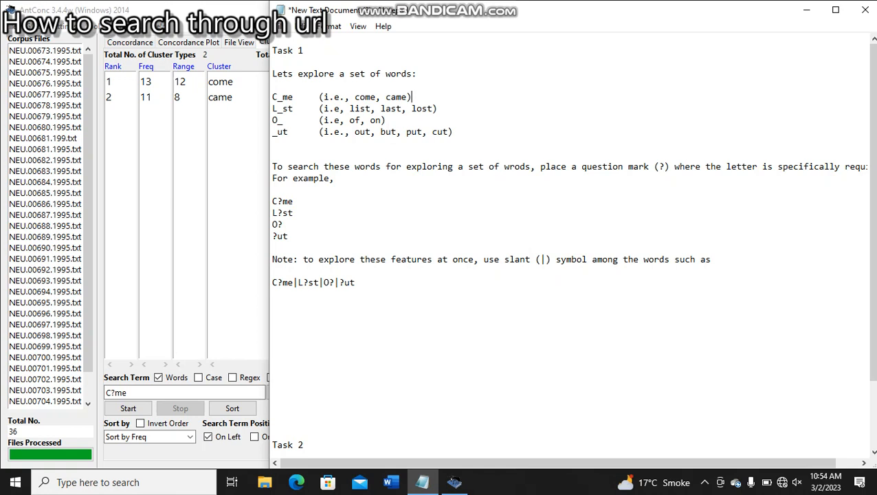
pyautogui.click(295, 213)
pyautogui.hotkey('shift', 'Left')
pyautogui.hotkey('shift', 'Left')
pyautogui.hotkey('shift', 'Left')
pyautogui.hotkey('shift', 'Left')
pyautogui.hotkey('ctrl', 'c')
pyautogui.click(145, 392)
pyautogui.press('BackSpace')
pyautogui.press('BackSpace')
pyautogui.press('BackSpace')
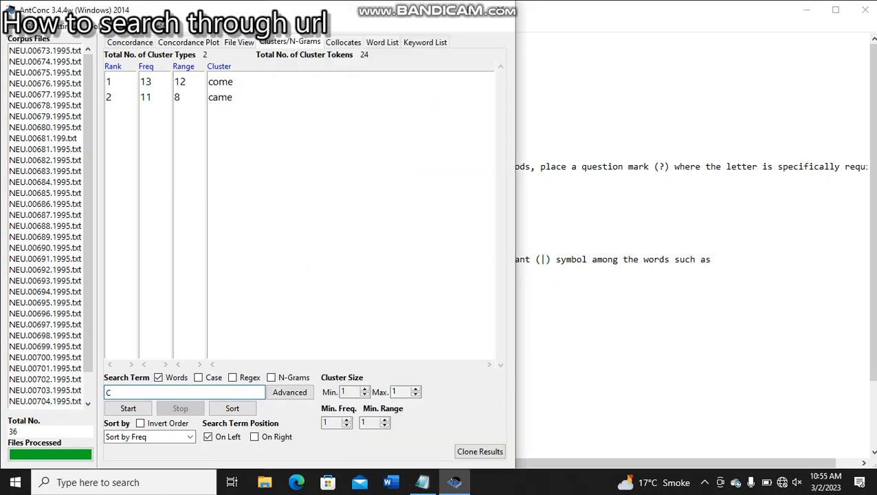
pyautogui.press('BackSpace')
pyautogui.hotkey('ctrl', 'v')
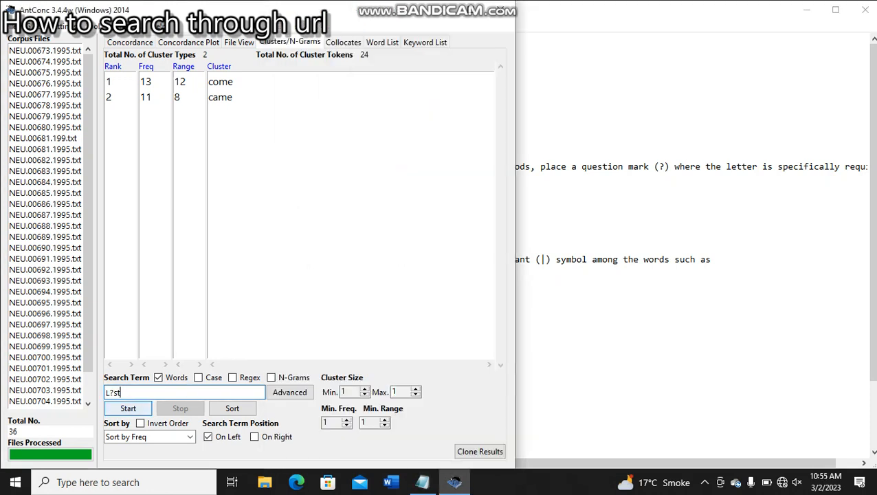
pyautogui.press('Return')
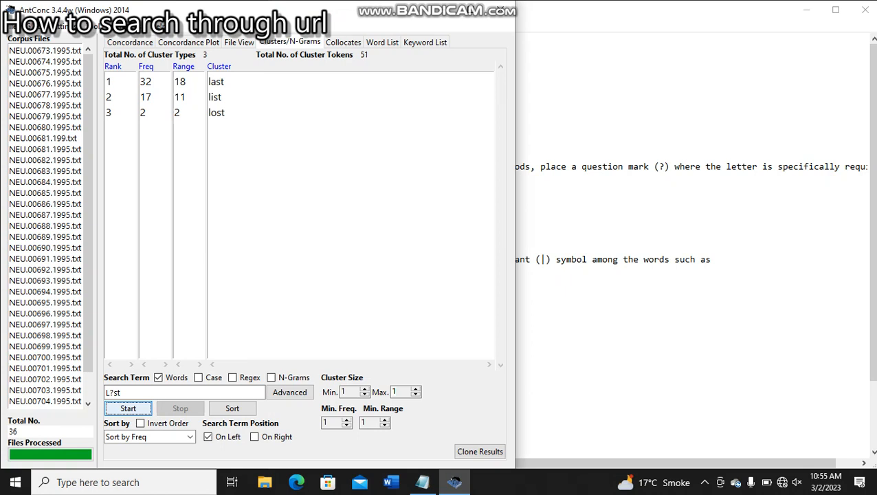
pyautogui.click(123, 393)
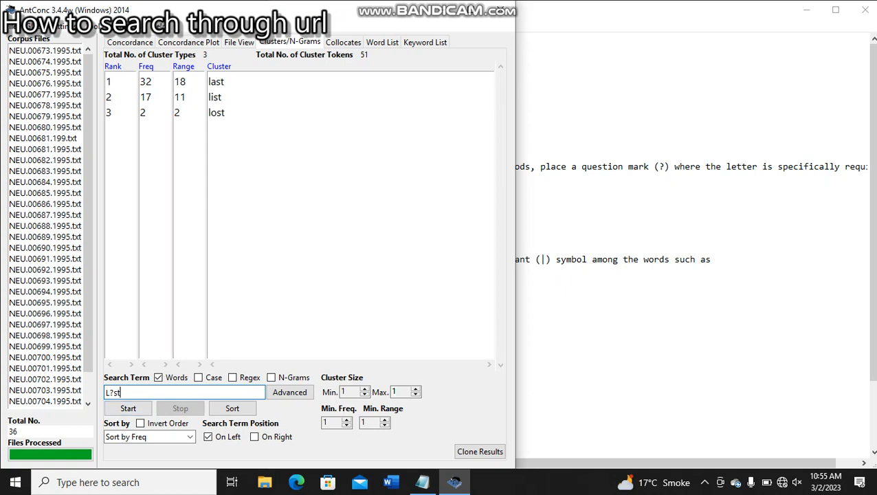
pyautogui.click(110, 393)
pyautogui.moveTo(110, 392); pyautogui.dragTo(114, 392)
pyautogui.click(122, 392)
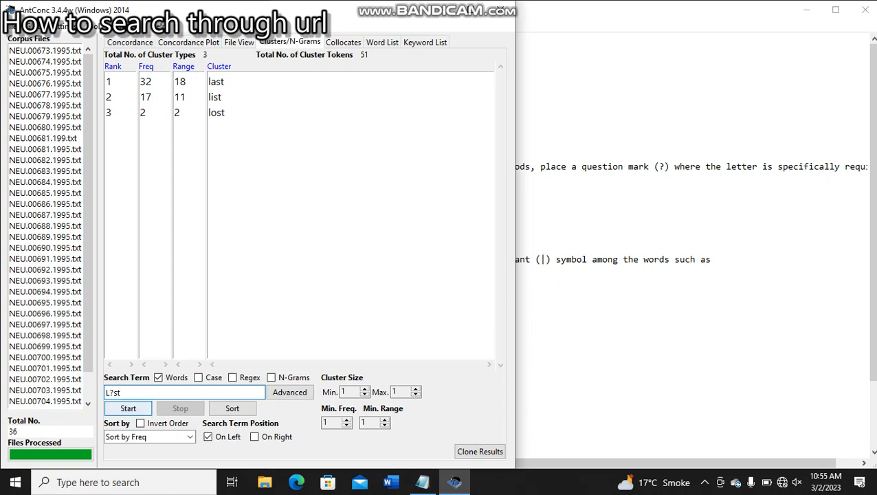
# Step: Copy the pattern O? from the Notepad notes and run it as the cluster search term in AntConc, replacing L?st
pyautogui.click(129, 408)
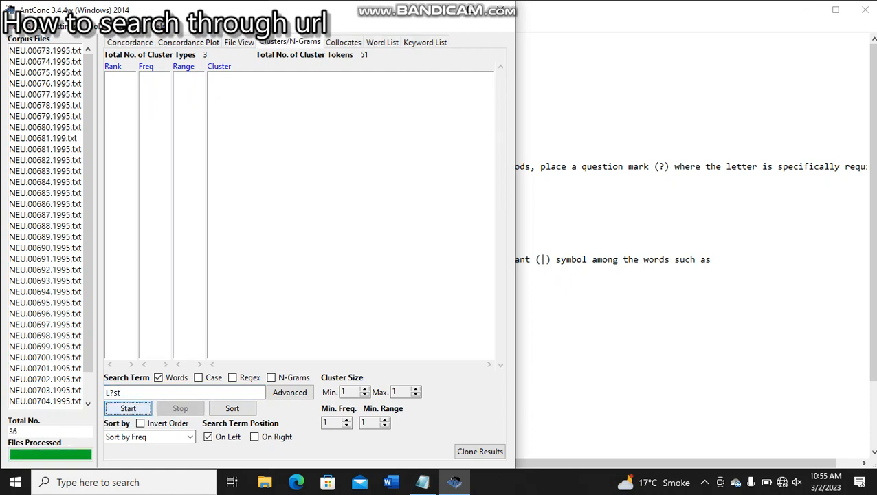
pyautogui.click(584, 201)
pyautogui.press('Down')
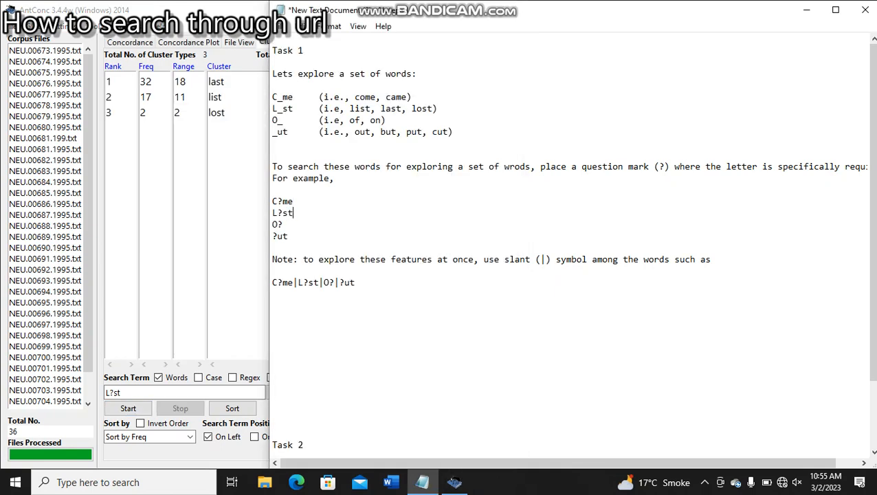
pyautogui.press('Right')
pyautogui.hotkey('shift', 'Down')
pyautogui.hotkey('ctrl', 'c')
pyautogui.hotkey('alt', 'Tab')
pyautogui.press('BackSpace')
pyautogui.press('BackSpace')
pyautogui.press('BackSpace')
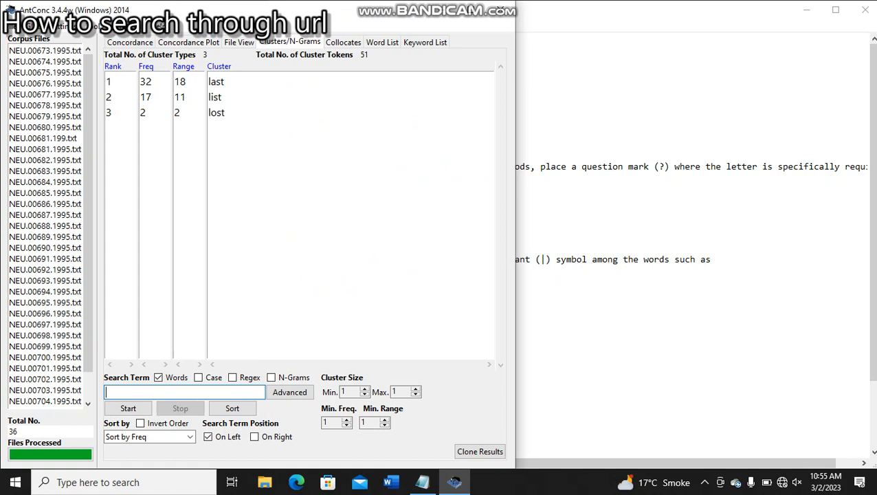
pyautogui.hotkey('ctrl', 'v')
pyautogui.press('BackSpace')
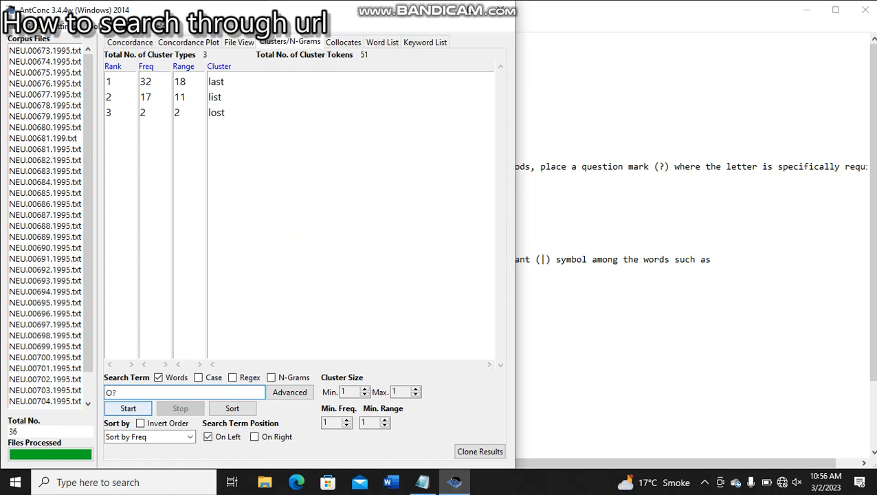
pyautogui.click(128, 408)
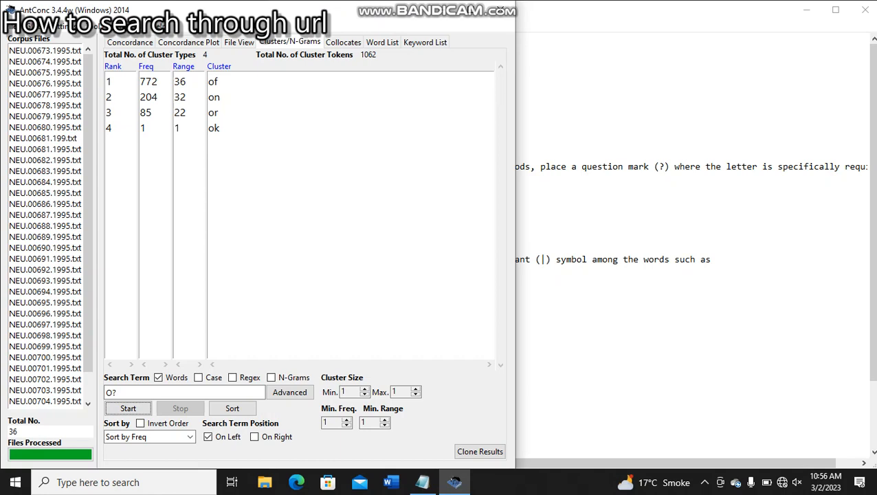
# Step: Switch to the Notepad notes and add ", or, ok" after "on" in the examples for the O_ pattern
pyautogui.click(584, 236)
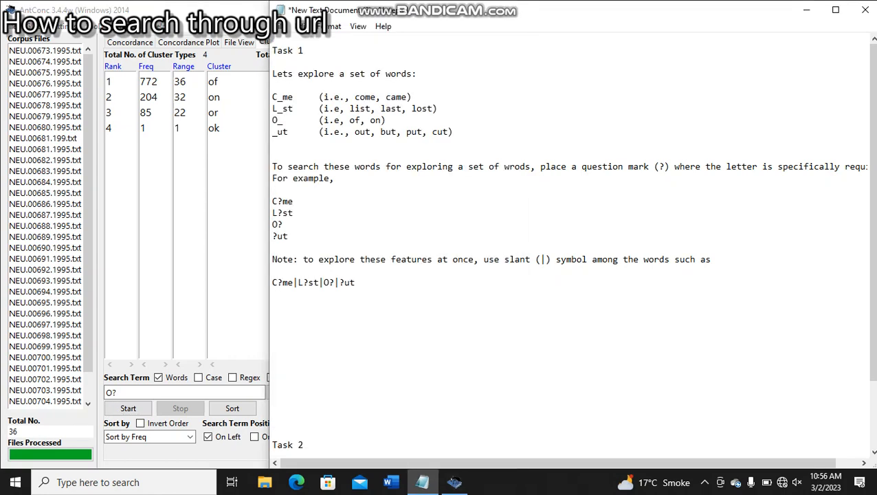
pyautogui.click(396, 109)
pyautogui.click(381, 121)
pyautogui.write(', or, ok')
# Step: Copy the pattern ?ut from the notes and run it as the cluster search term in AntConc, replacing O?
pyautogui.press('Down')
pyautogui.moveTo(289, 236); pyautogui.dragTo(272, 236)
pyautogui.hotkey('ctrl', 'c')
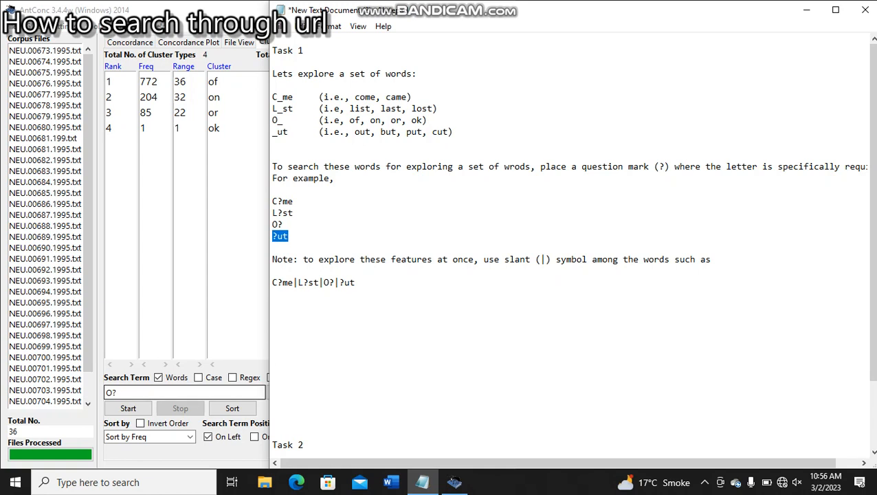
pyautogui.click(148, 393)
pyautogui.press('BackSpace')
pyautogui.press('BackSpace')
pyautogui.hotkey('ctrl', 'v')
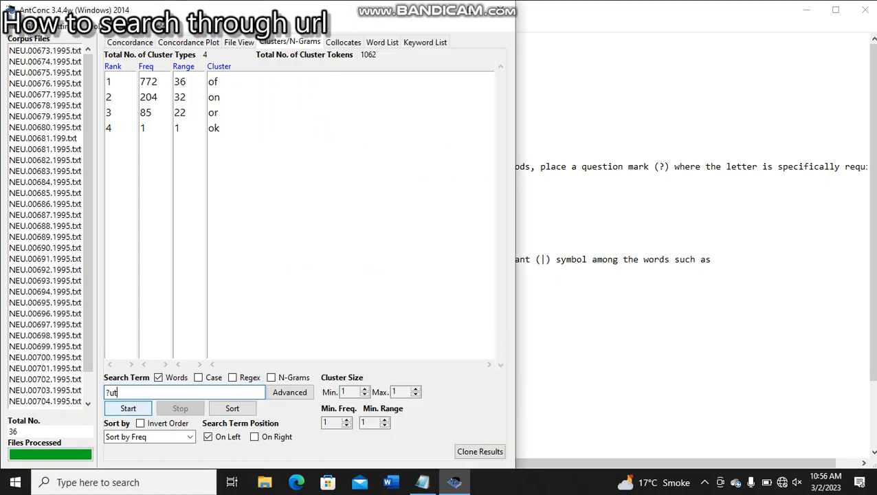
pyautogui.click(128, 409)
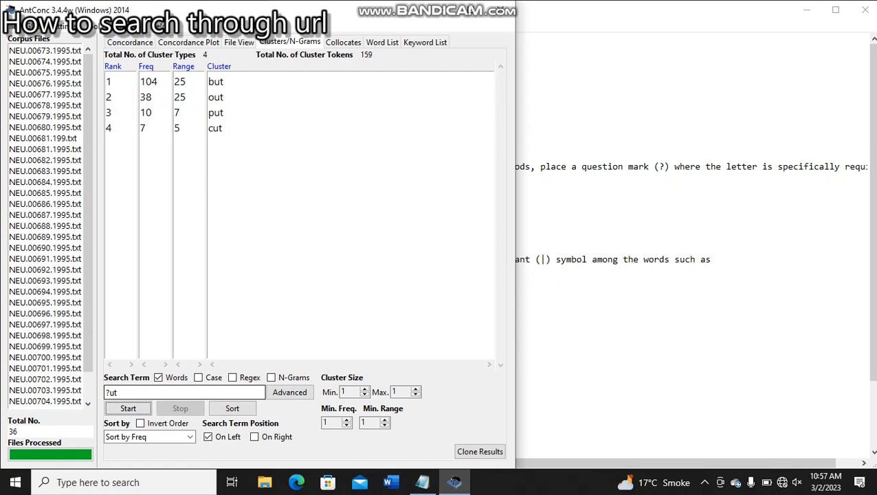
pyautogui.click(128, 408)
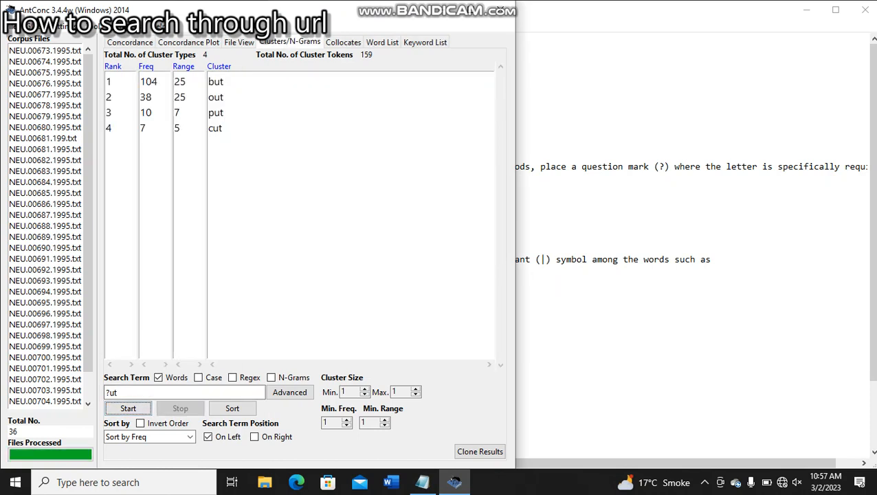
# Step: Copy the combined pattern C?me|L?st|O?|?ut from the Notepad notes and run it as the cluster search term in AntConc, replacing ?ut
pyautogui.click(591, 225)
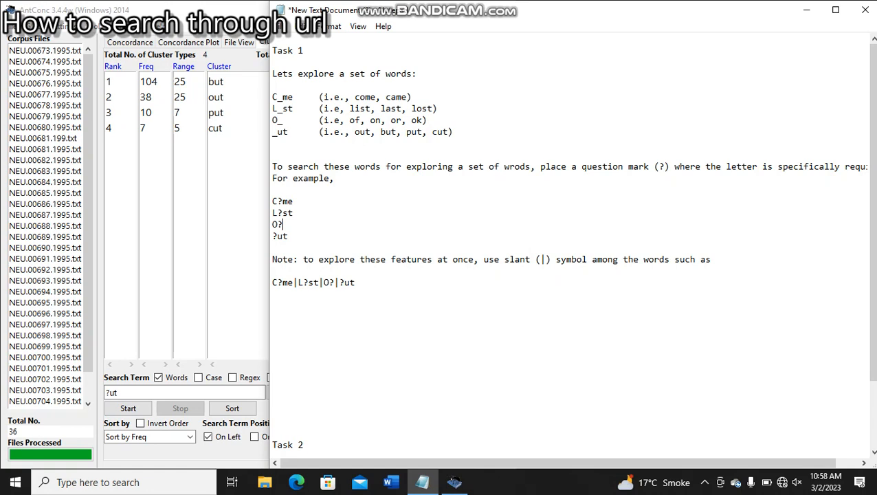
pyautogui.click(355, 283)
pyautogui.click(294, 283)
pyautogui.hotkey('shift', 'Right')
pyautogui.press('Down')
pyautogui.press('Up')
pyautogui.hotkey('shift', 'Right')
pyautogui.hotkey('shift', 'Right')
pyautogui.hotkey('shift', 'Right')
pyautogui.hotkey('shift', 'Right')
pyautogui.hotkey('shift', 'Right')
pyautogui.hotkey('shift', 'Right')
pyautogui.hotkey('shift', 'Right')
pyautogui.hotkey('shift', 'Right')
pyautogui.hotkey('shift', 'Right')
pyautogui.hotkey('shift', 'Right')
pyautogui.hotkey('shift', 'Right')
pyautogui.hotkey('shift', 'Right')
pyautogui.hotkey('shift', 'Right')
pyautogui.hotkey('shift', 'Right')
pyautogui.hotkey('shift', 'Right')
pyautogui.hotkey('shift', 'Right')
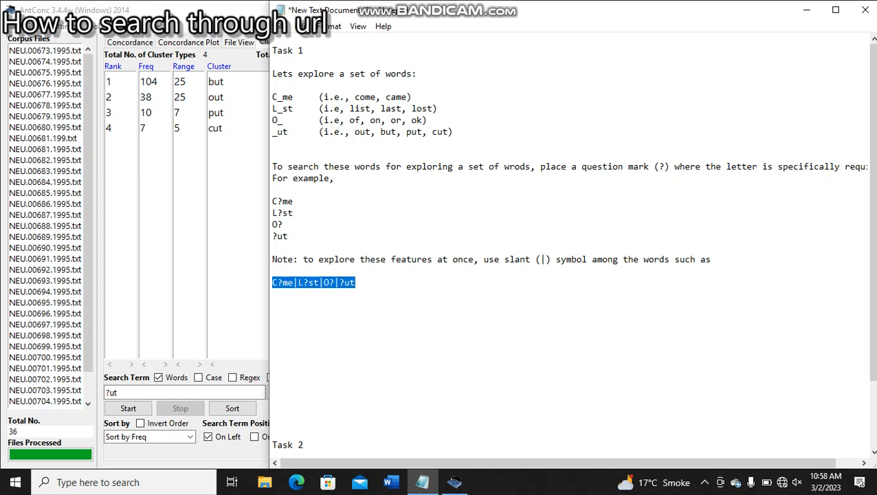
pyautogui.hotkey('ctrl', 'c')
pyautogui.hotkey('alt', 'Tab')
pyautogui.press('BackSpace')
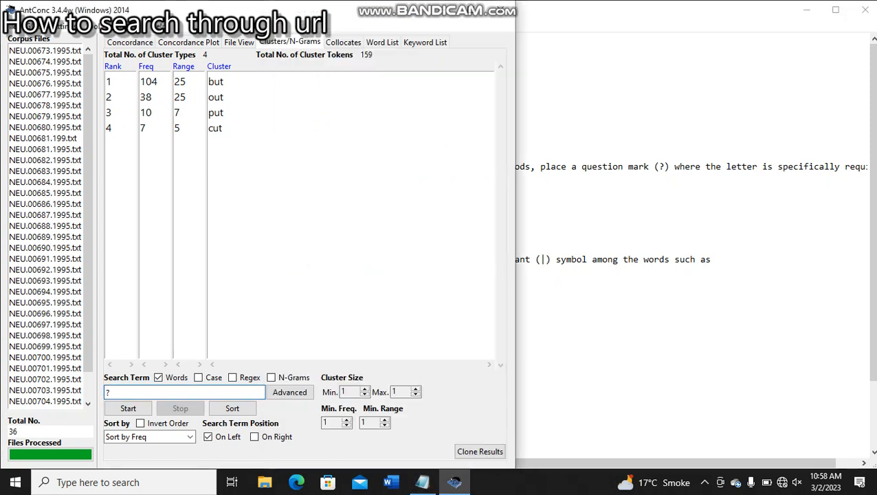
pyautogui.hotkey('ctrl', 'v')
pyautogui.click(128, 408)
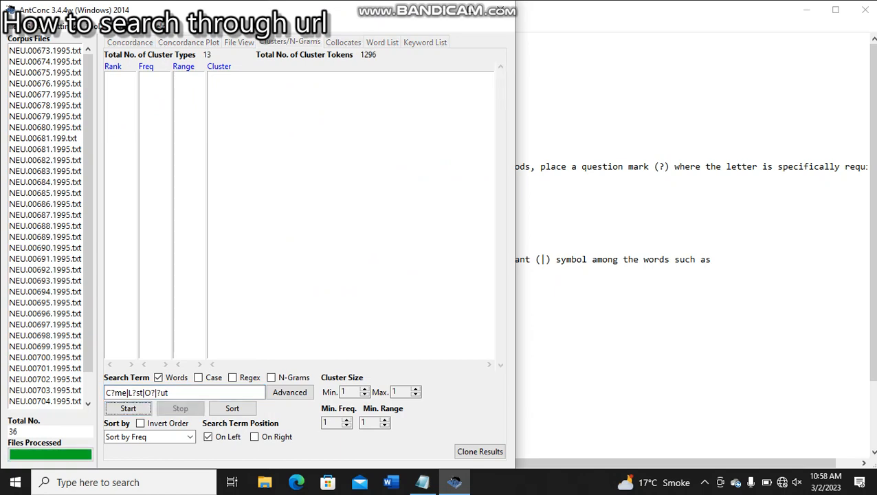